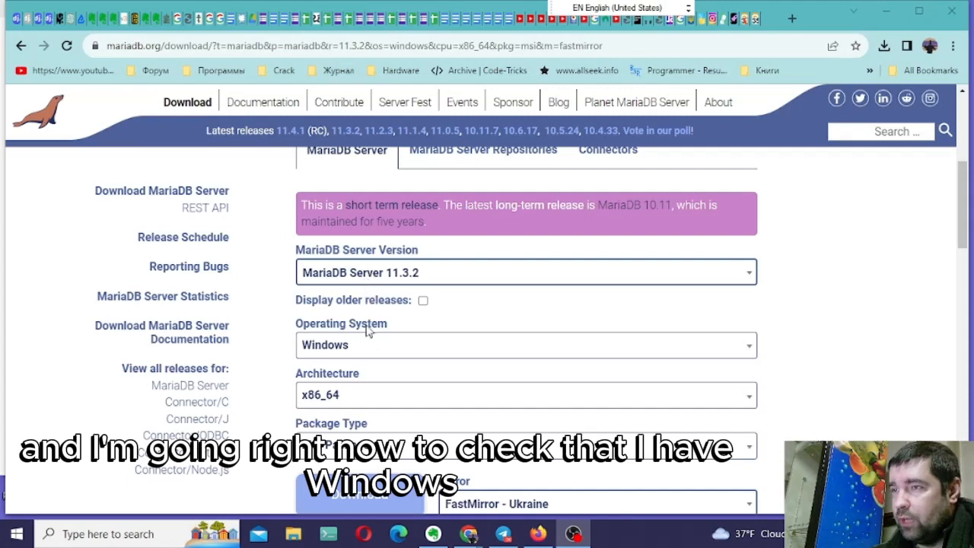
- Download the MariaDB Server 11.3.2 MSI package for Windows x86_64 from the FastMirror - Ukraine mirror
click(356, 402)
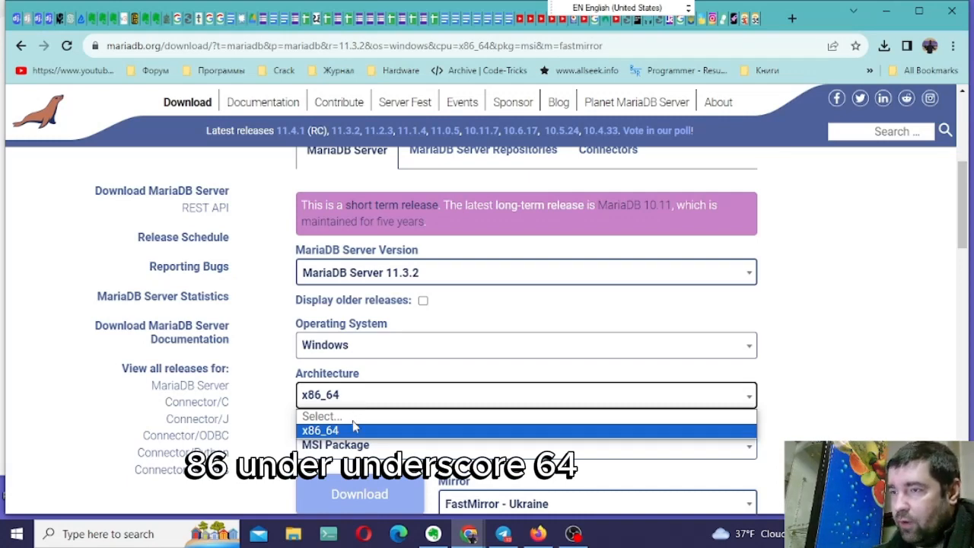
click(278, 465)
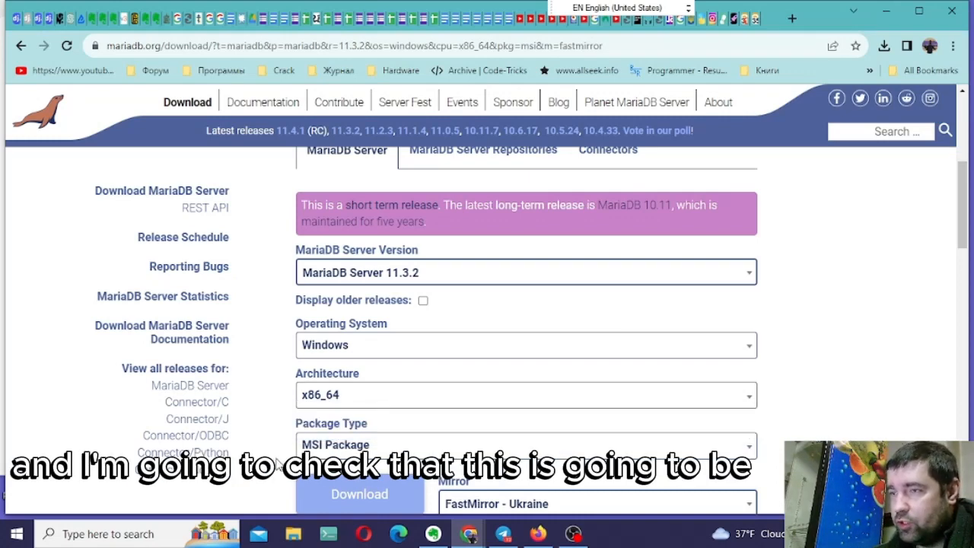
click(325, 449)
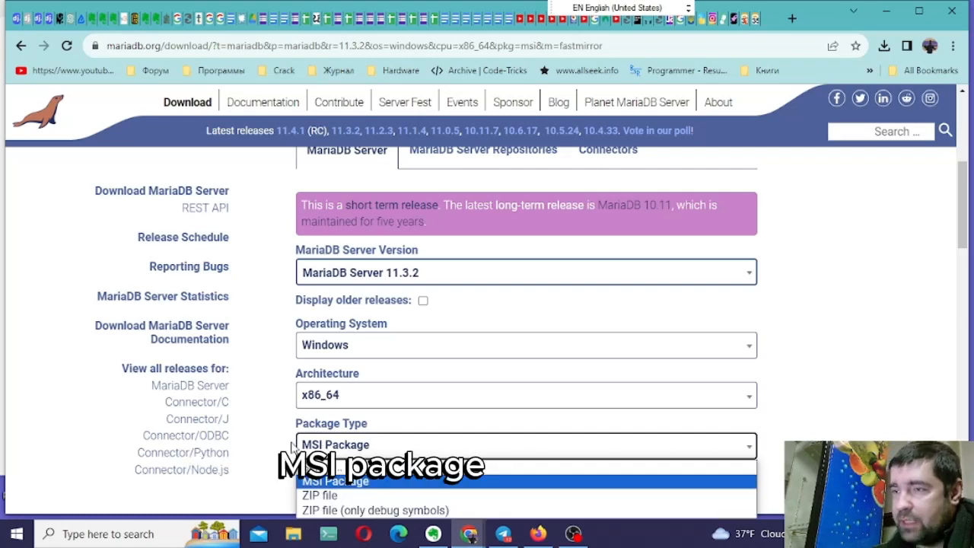
click(281, 448)
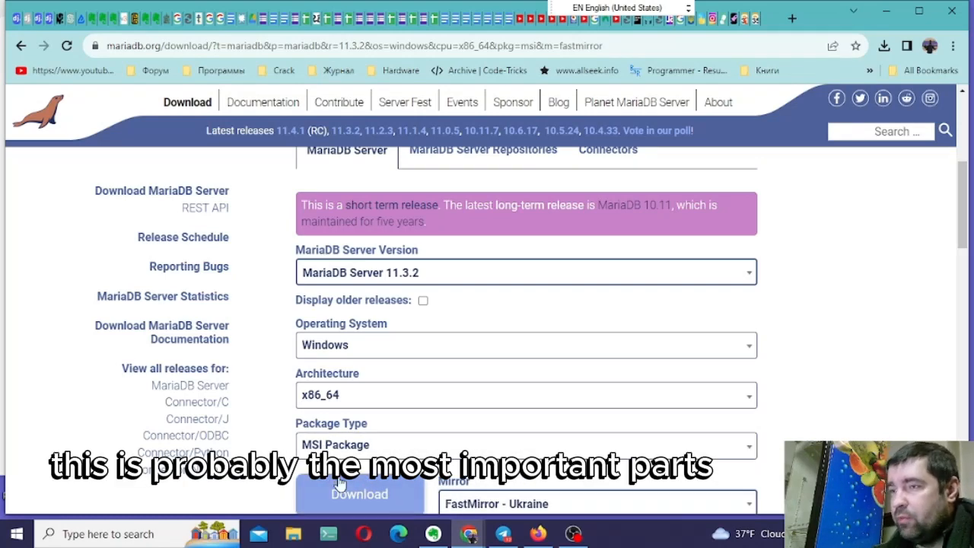
scroll(334, 487, down, 2)
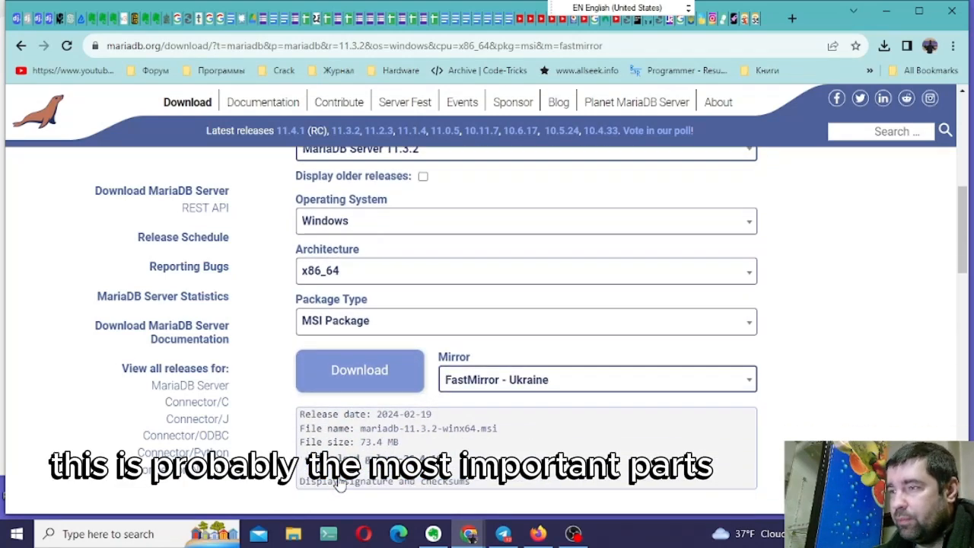
click(390, 389)
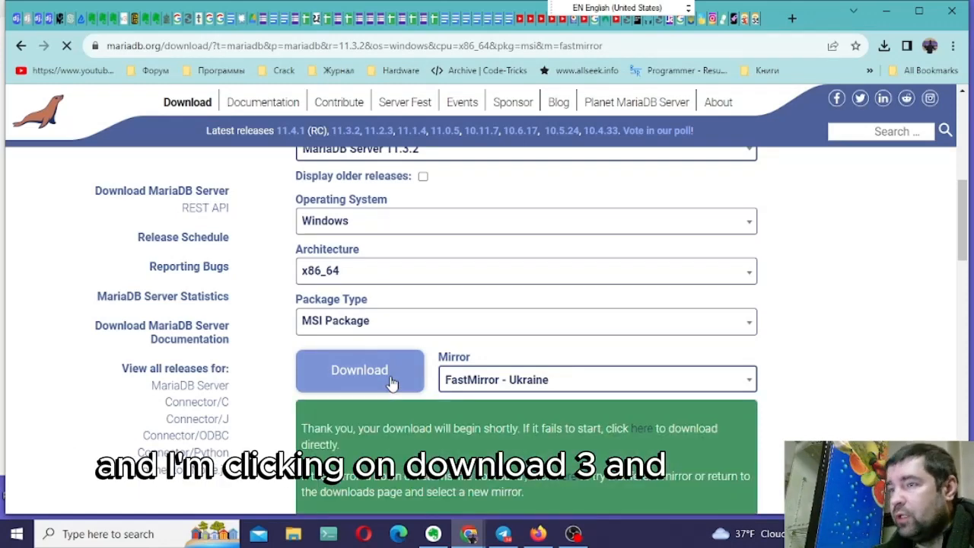
scroll(391, 384, down, 3)
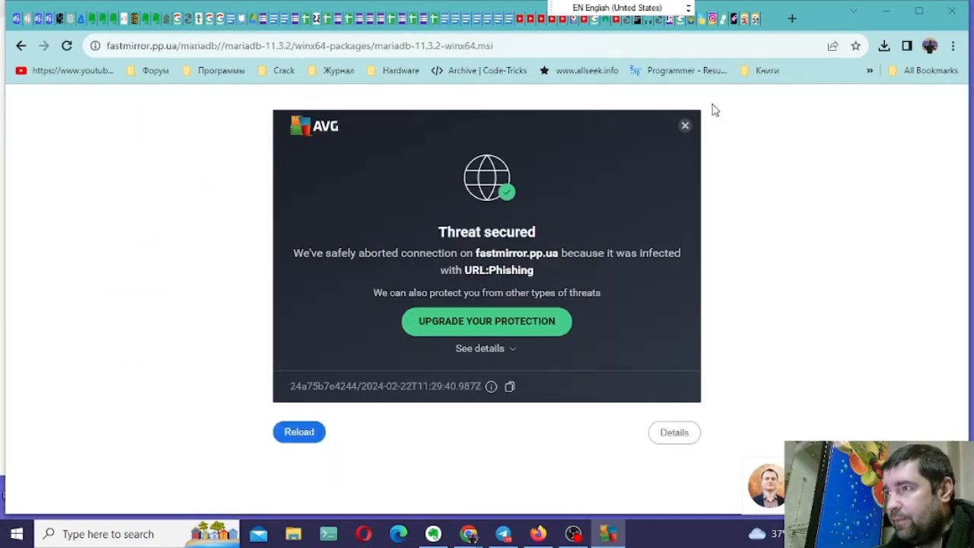
- Dismiss the antivirus alert and launch the downloaded mariadb-11.3.2-winx64.msi installer
click(685, 126)
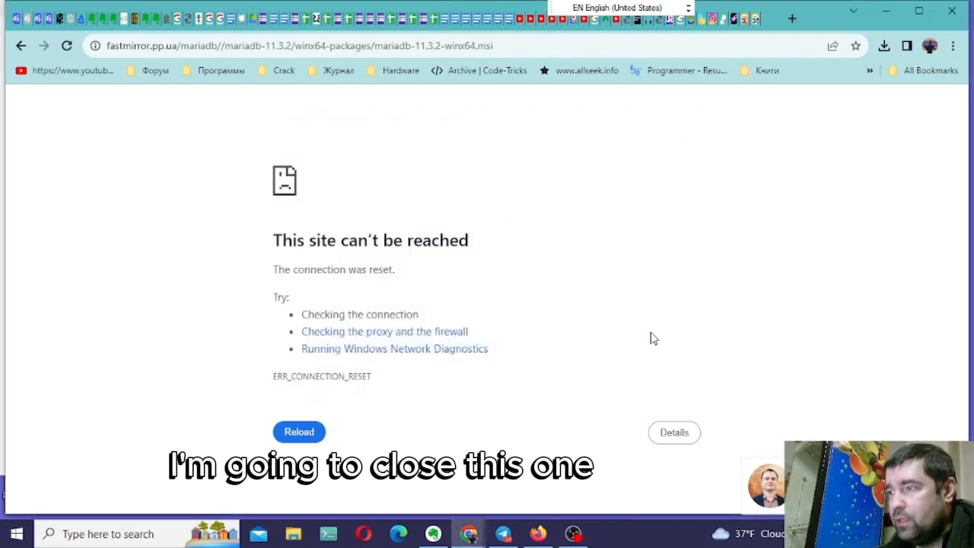
click(879, 44)
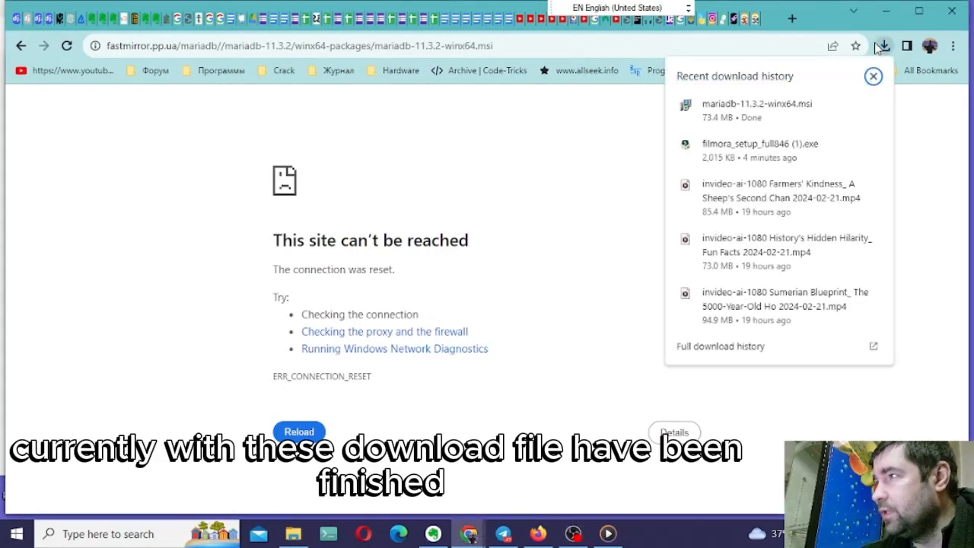
click(781, 106)
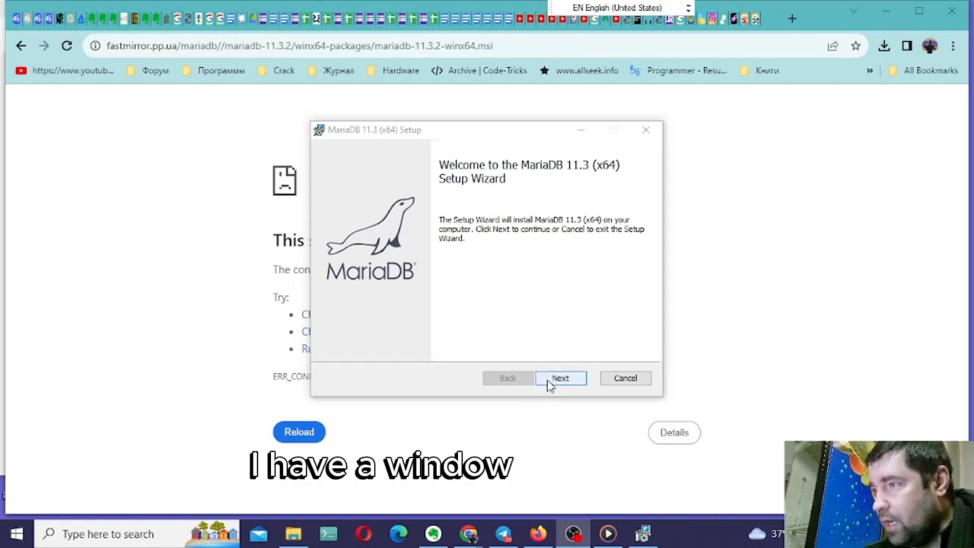
- Accept the license agreement in the MariaDB setup wizard and continue with the default features and install location
click(550, 382)
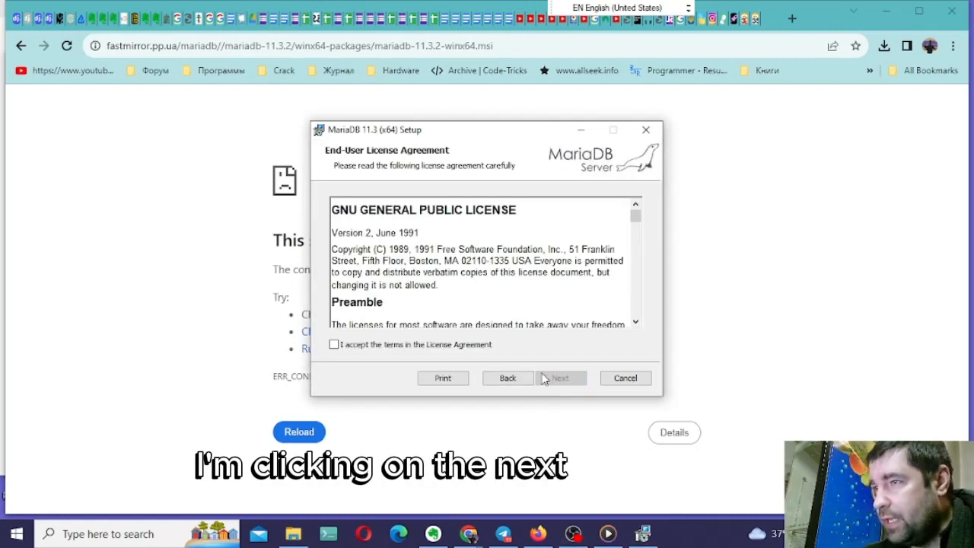
click(334, 345)
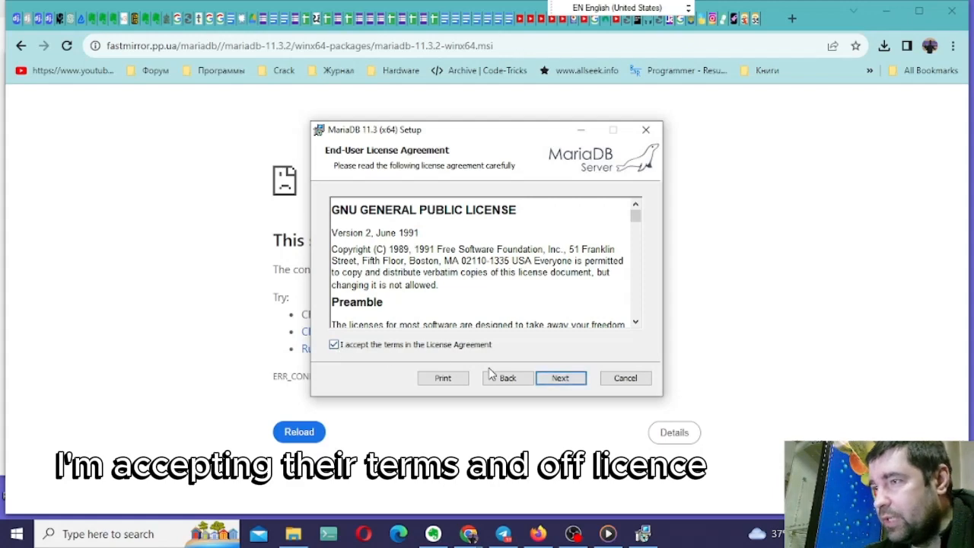
click(560, 380)
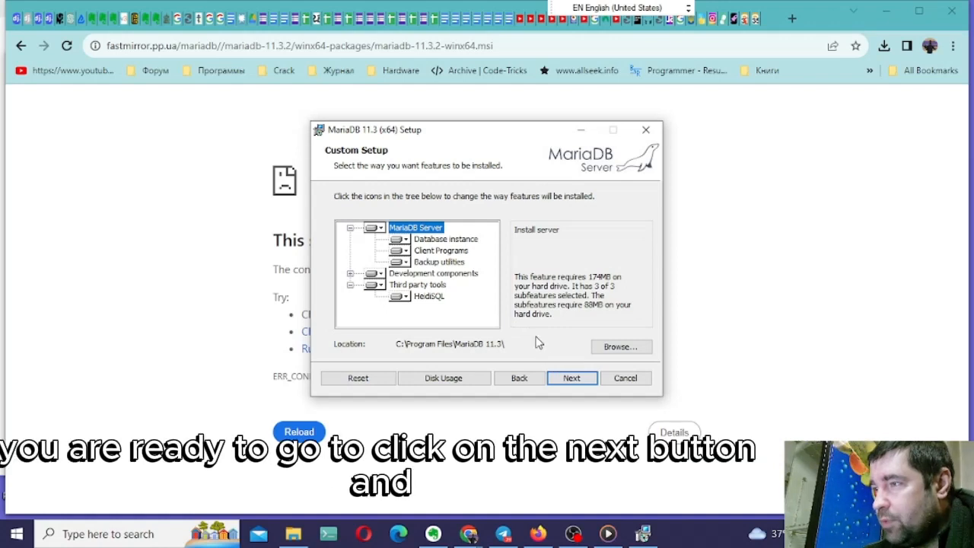
click(563, 378)
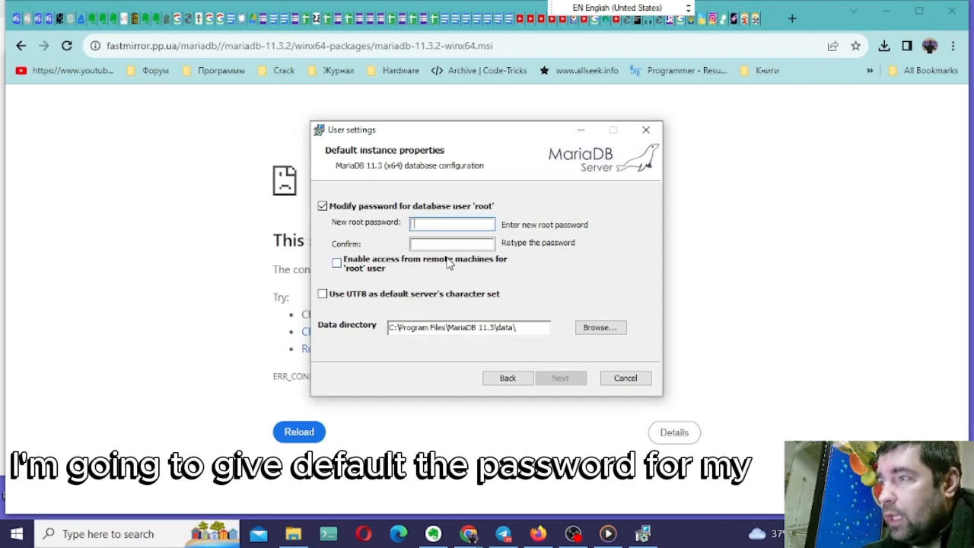
- Enter and confirm the new root password, enable remote access for root, and use UTF8 as the default server character set
text(•••)
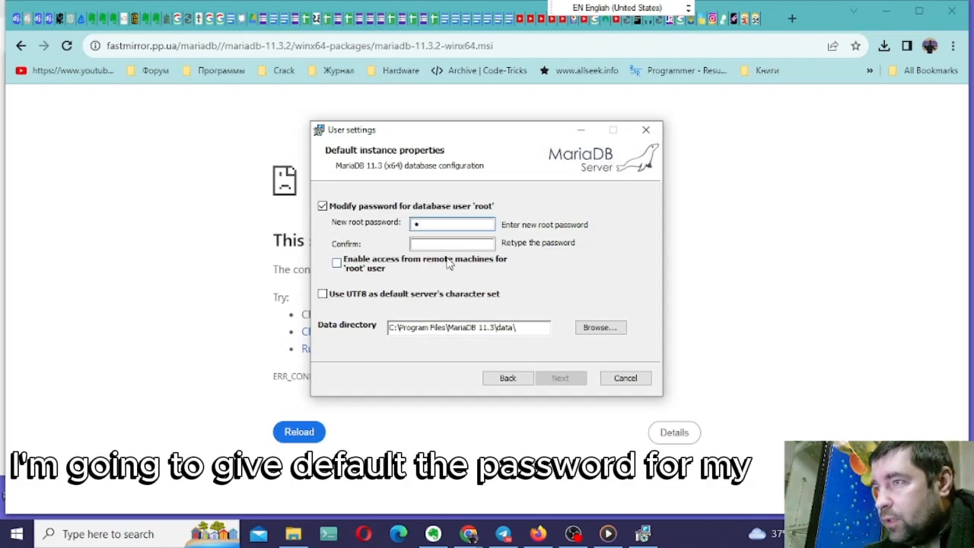
text(•)
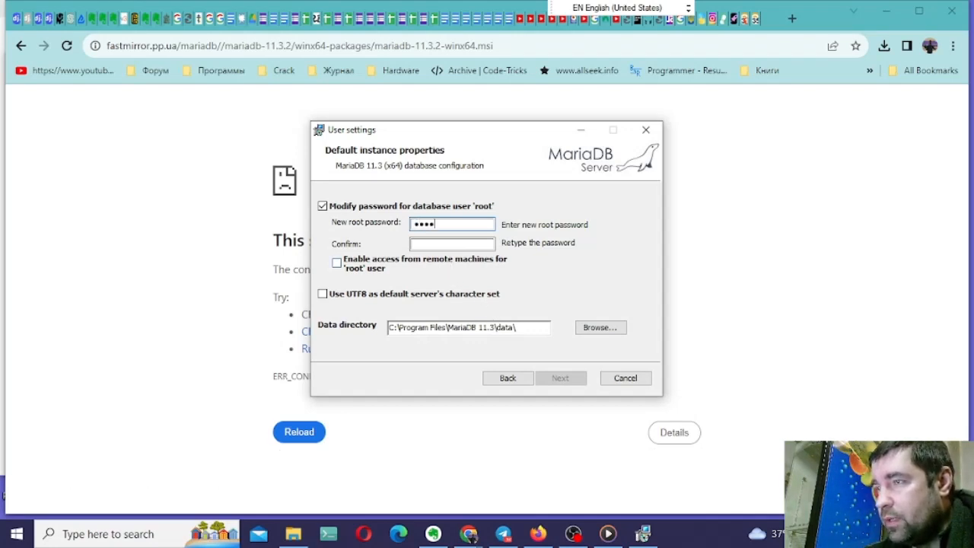
key(Tab)
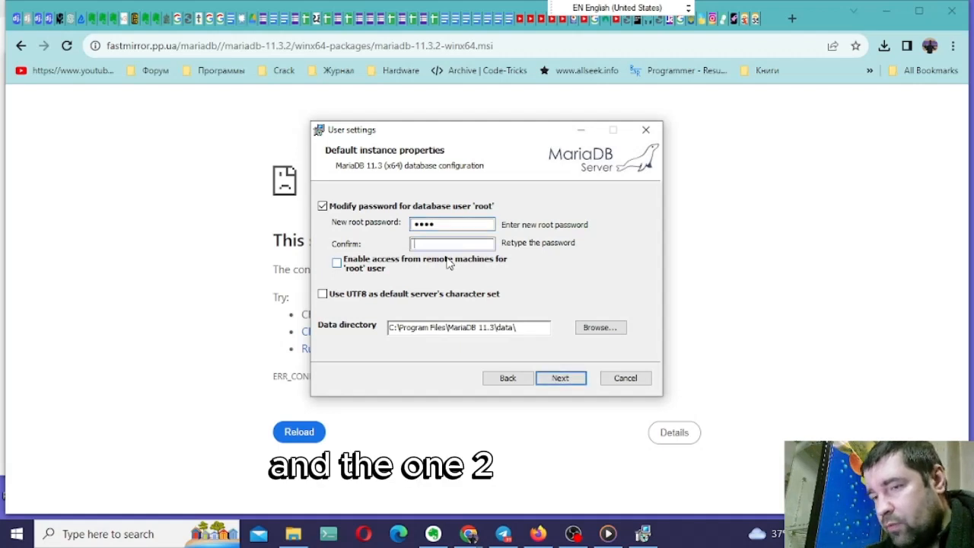
text(••••)
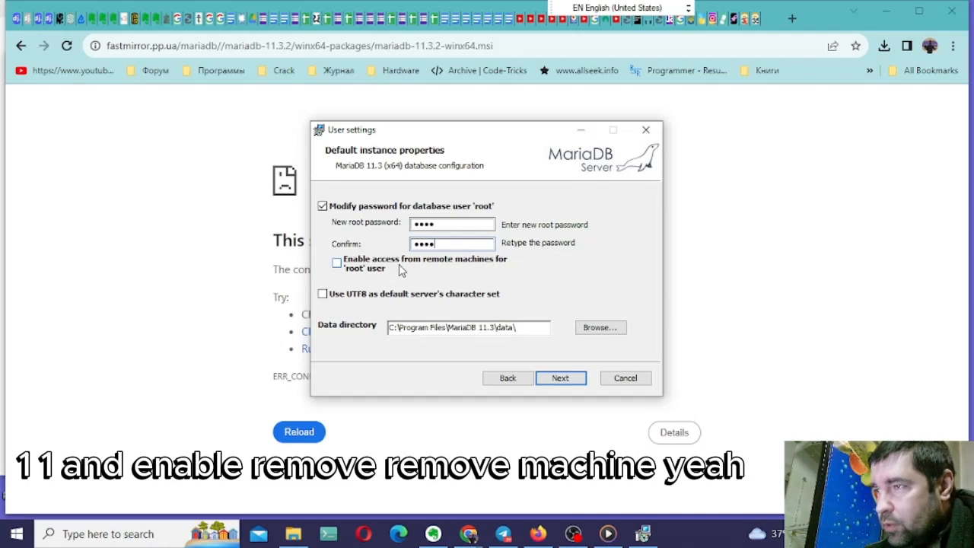
click(344, 263)
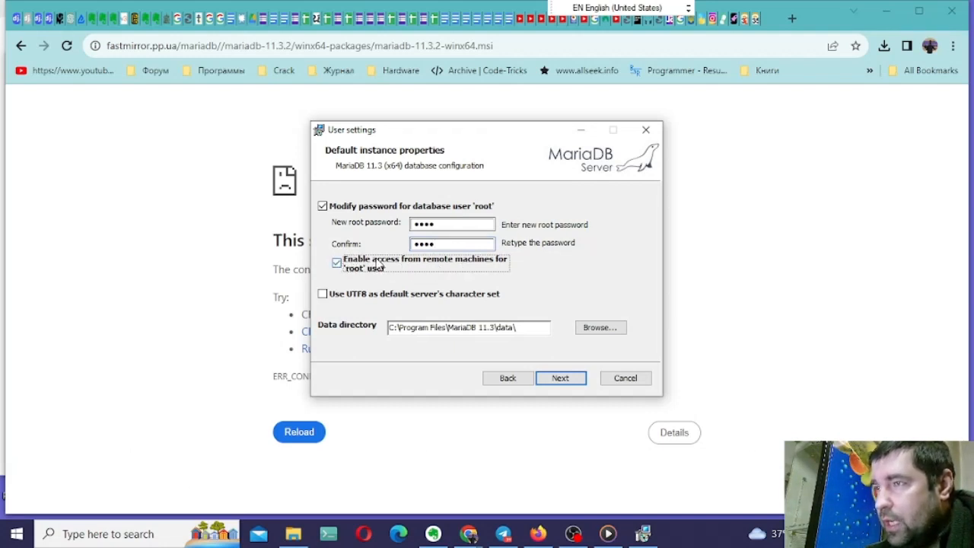
click(322, 295)
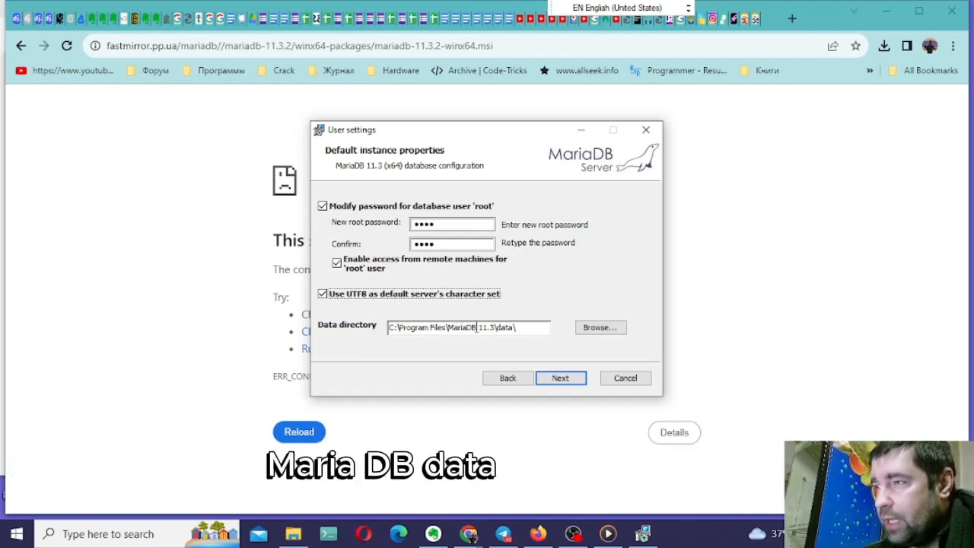
click(549, 380)
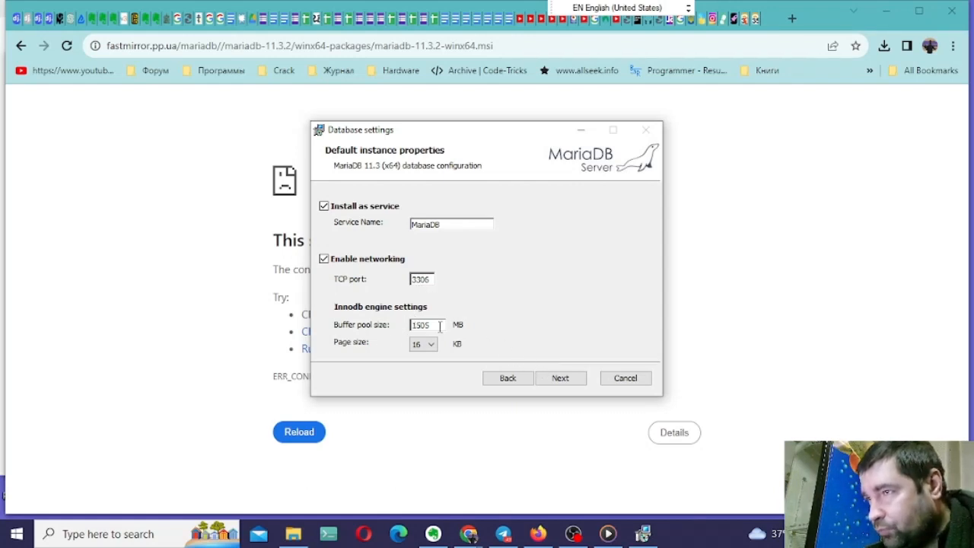
- Install MariaDB with the default service, port 3306 and InnoDB engine settings, and close the finished setup wizard
click(559, 378)
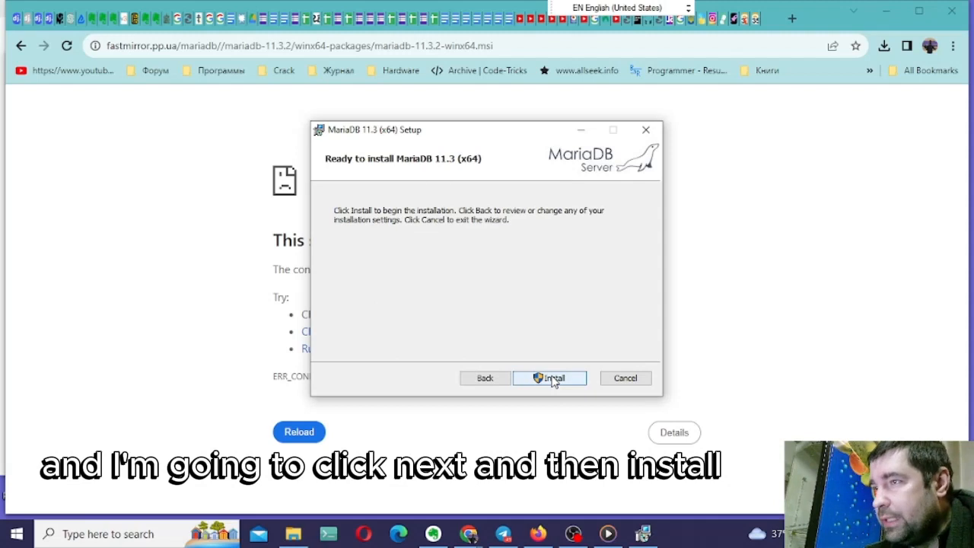
click(553, 378)
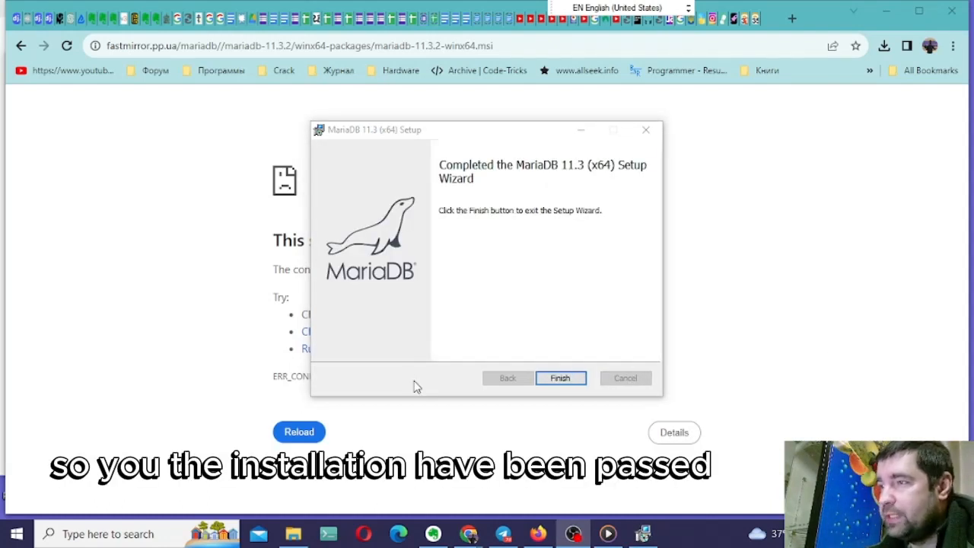
click(552, 384)
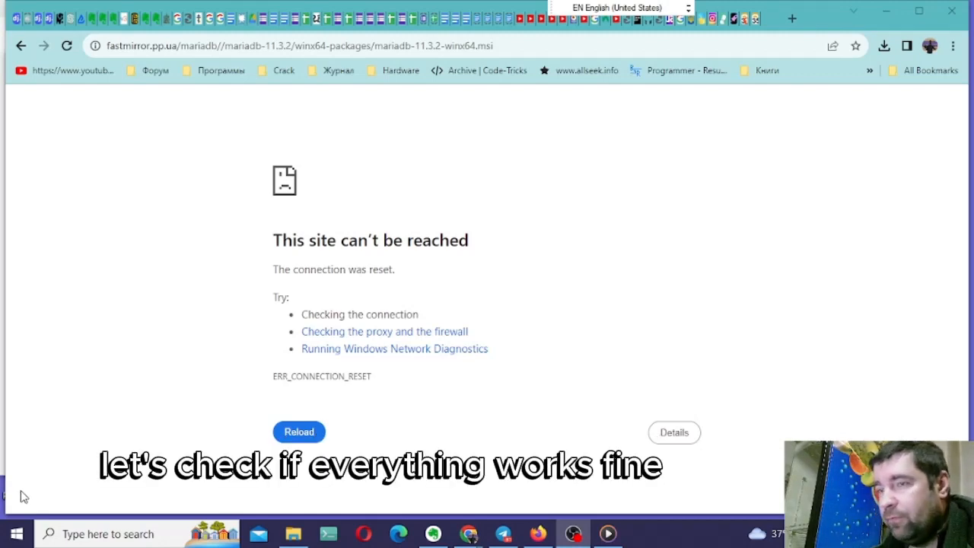
- Search Windows for "mariaDb" to find the installed application
click(17, 532)
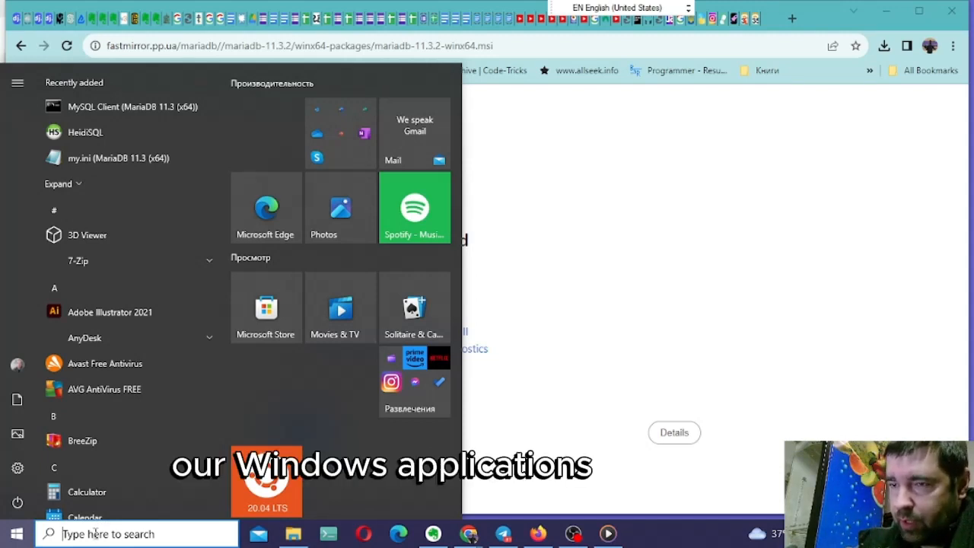
text(a)
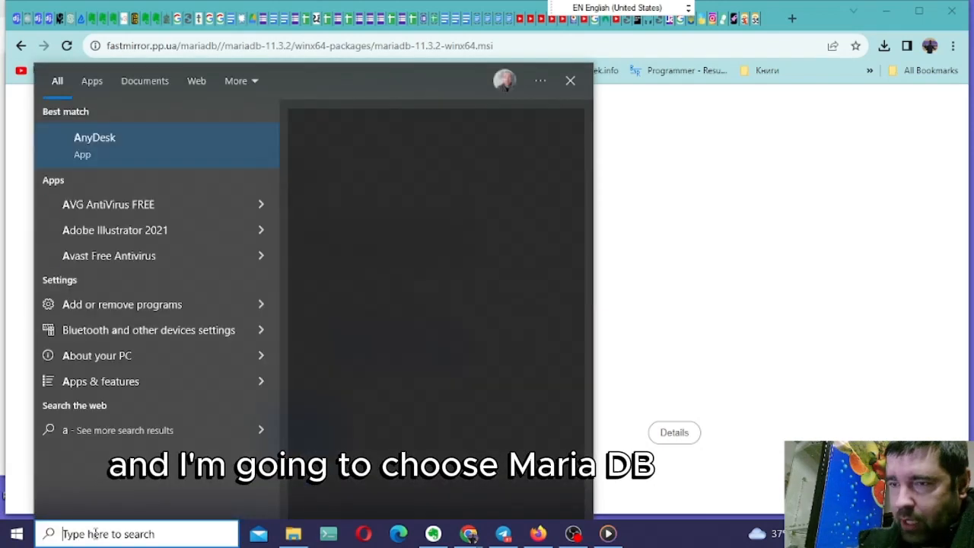
text(m)
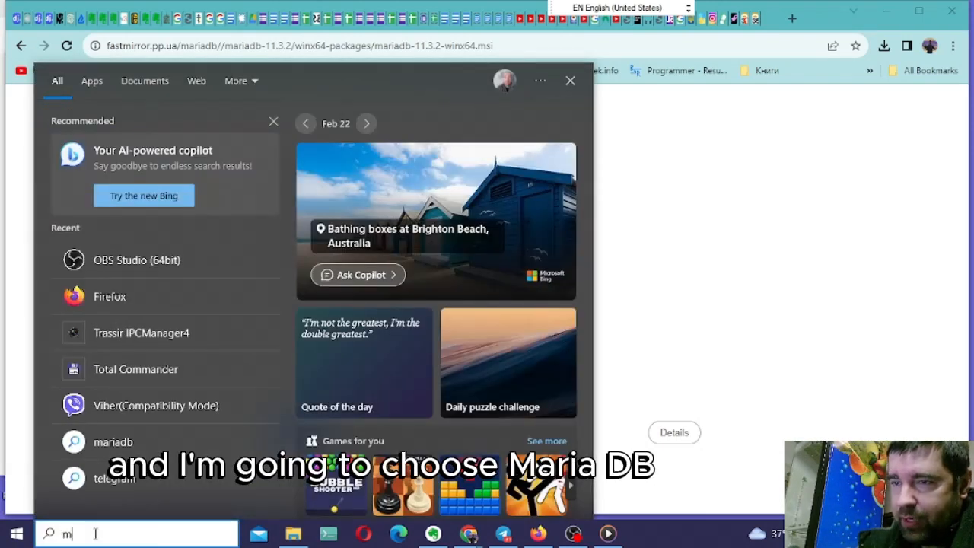
text(aria)
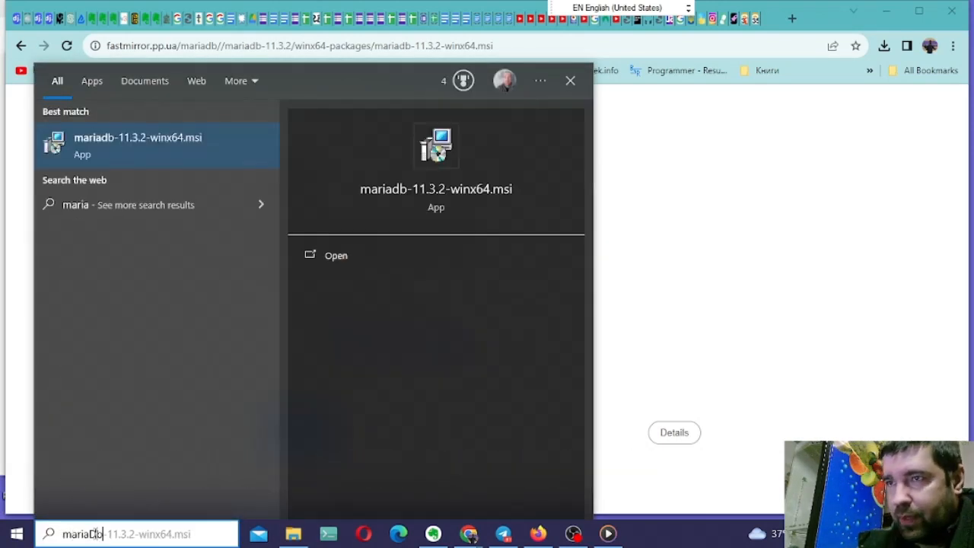
text(Db)
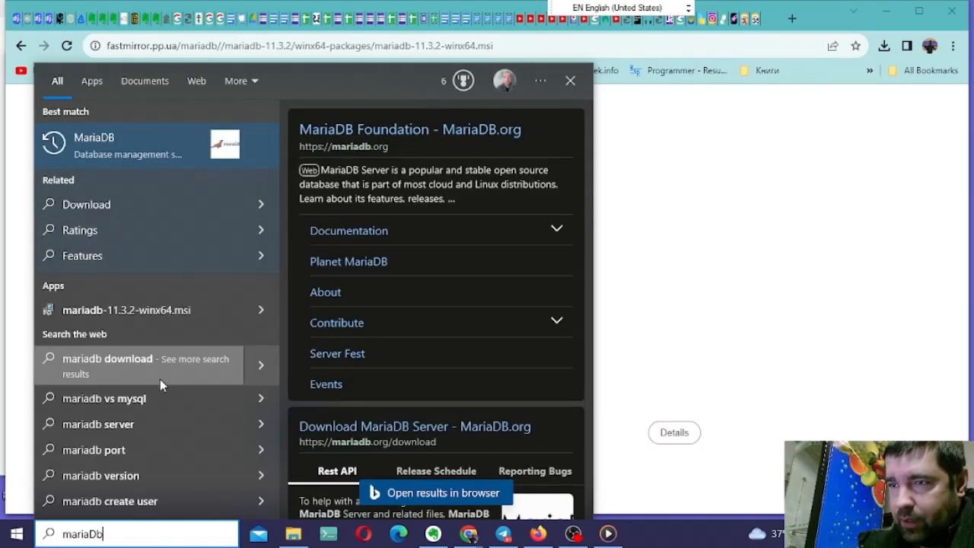
key(BackSpace)
key(BackSpace)
key(BackSpace)
key(BackSpace)
key(BackSpace)
key(BackSpace)
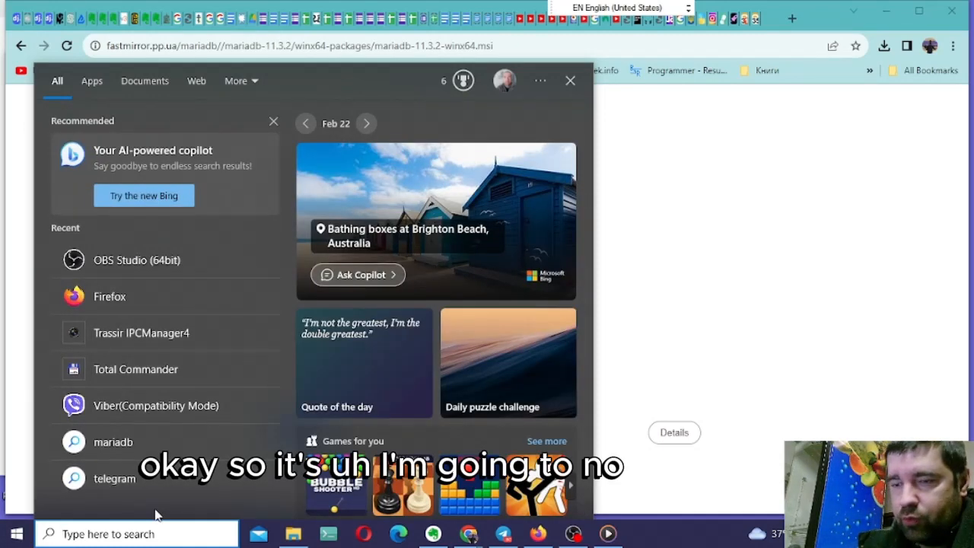
- Search Windows for "Hei" to look for HeidiSQL, and close the search
text(mA)
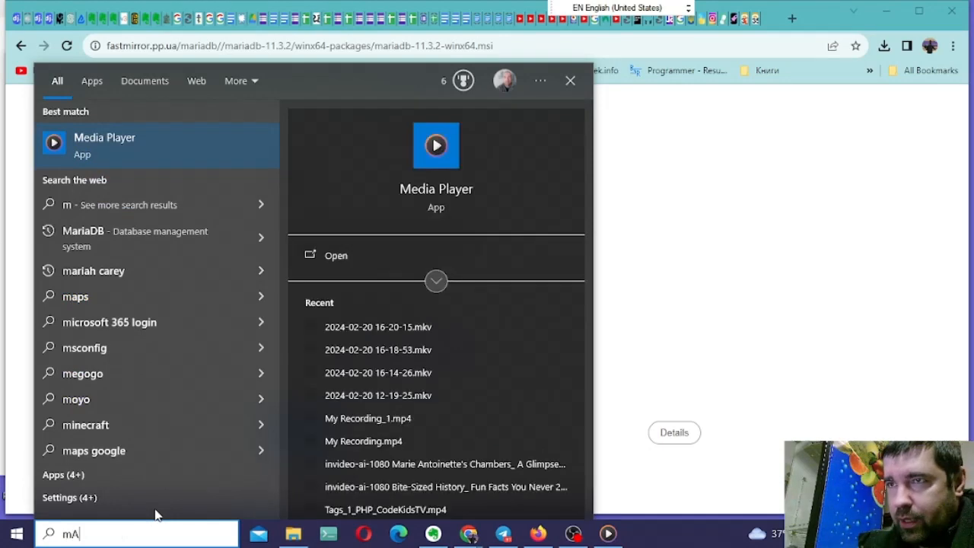
key(BackSpace)
key(BackSpace)
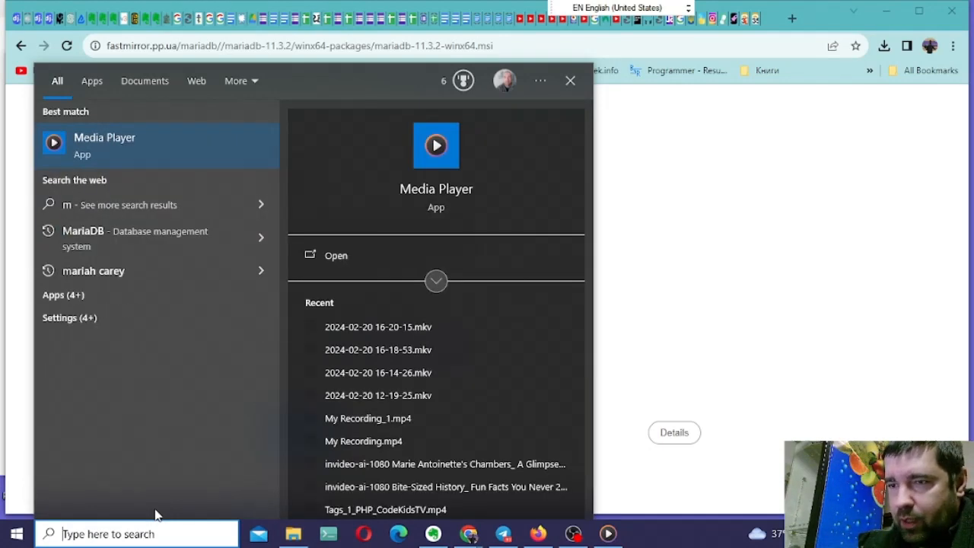
text(Hei)
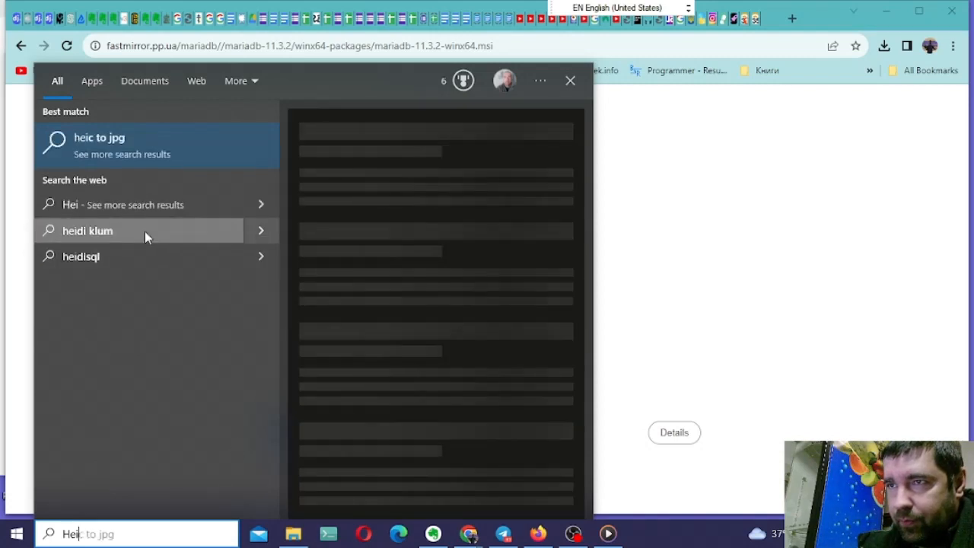
key(Escape)
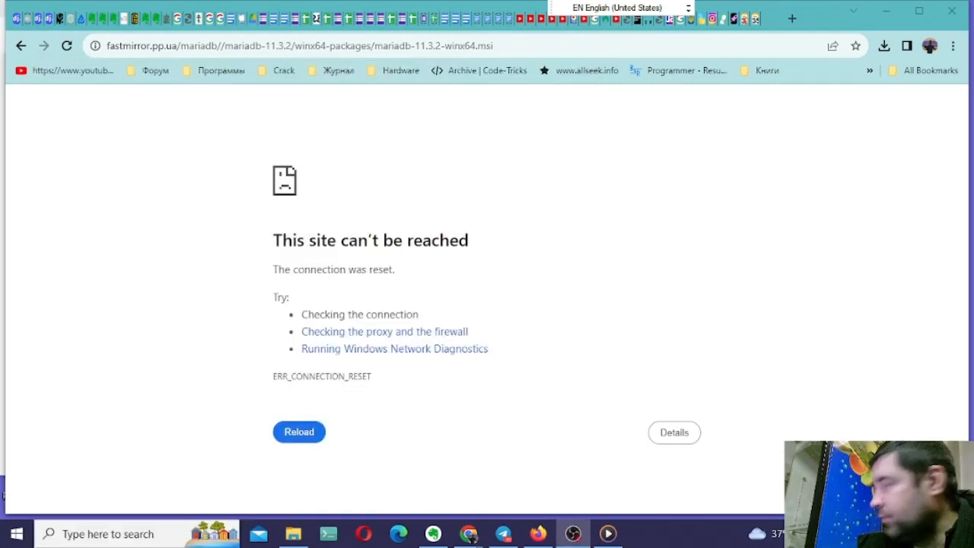
- Launch the newly installed HeidiSQL application from the recently added programs
click(17, 534)
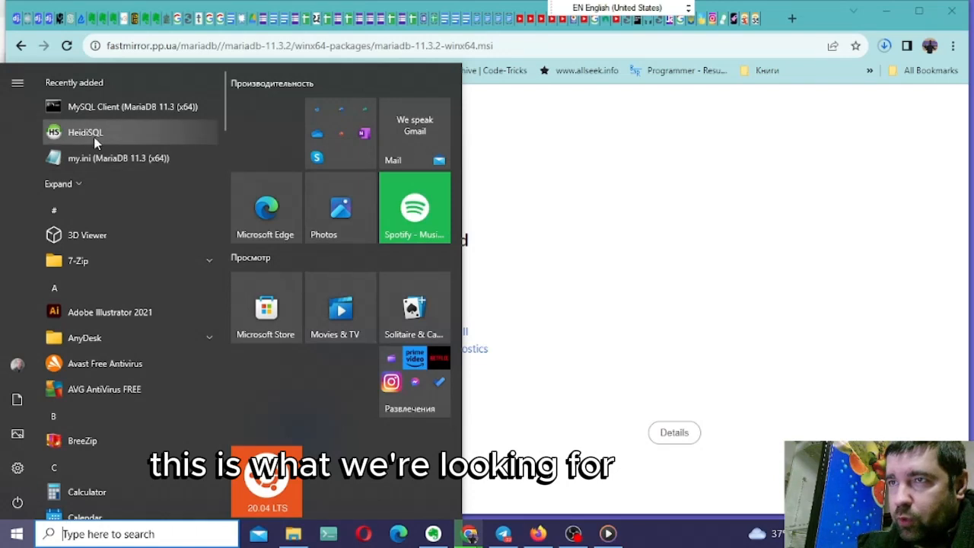
click(85, 133)
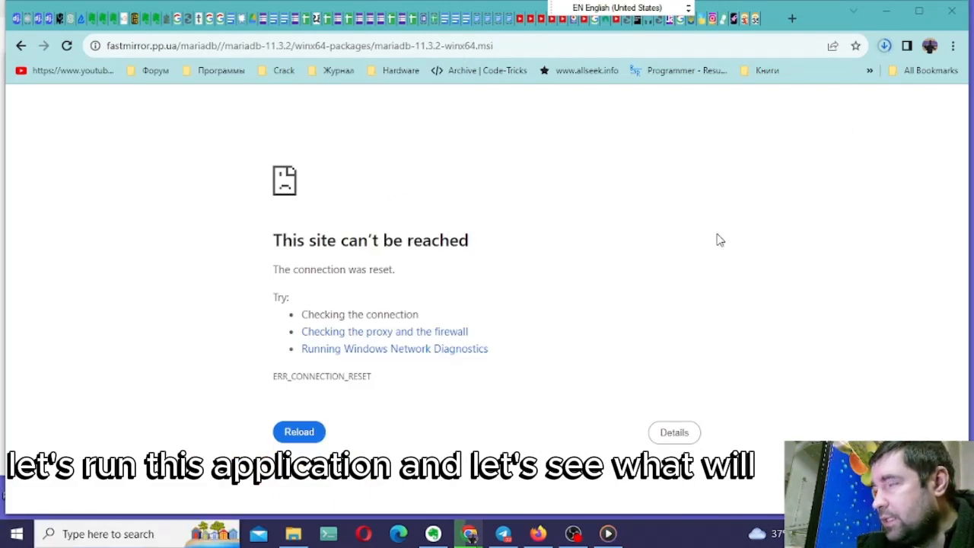
- Cancel the duplicate browser download of mariadb-11.3.2-winx64 (1).msi and close the download history
click(883, 46)
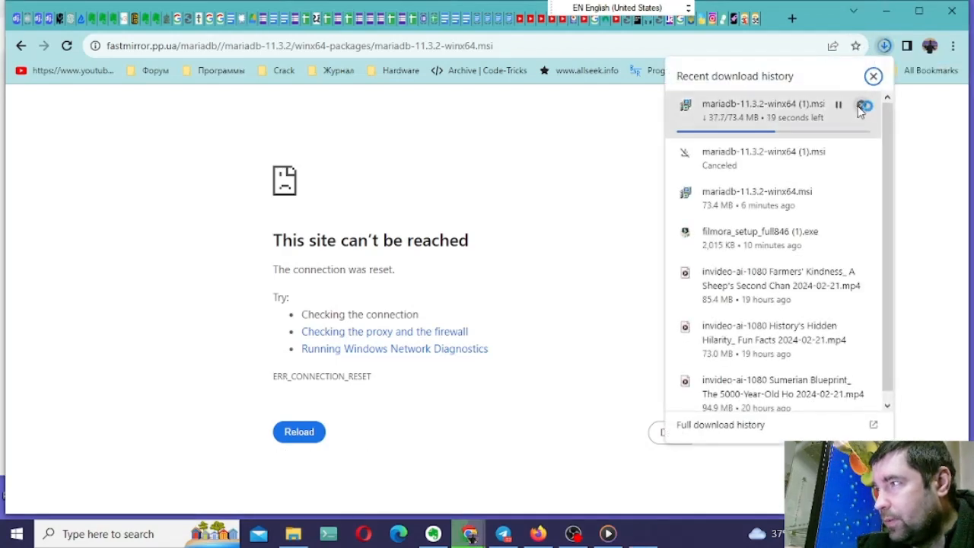
click(861, 109)
click(531, 256)
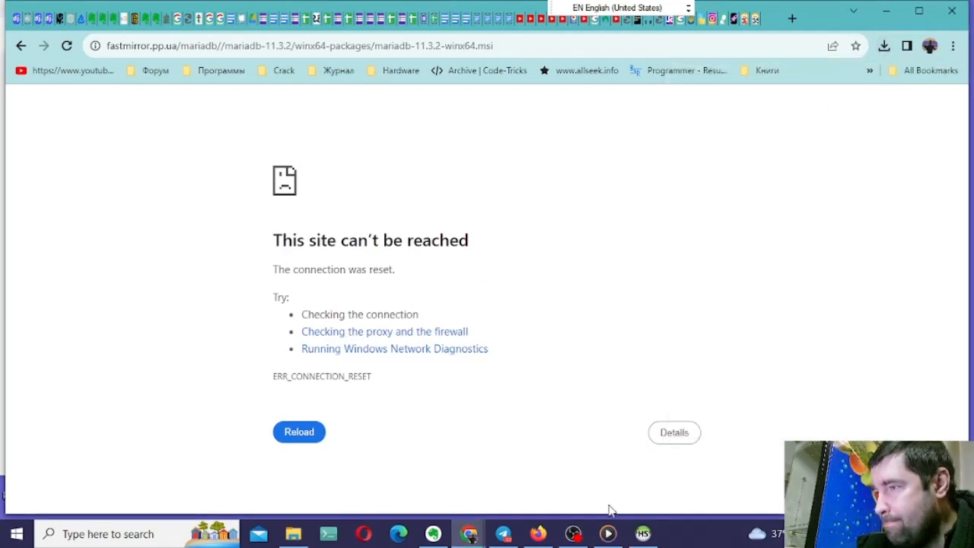
- Switch to the HeidiSQL session manager and create a new session in the root folder
click(643, 534)
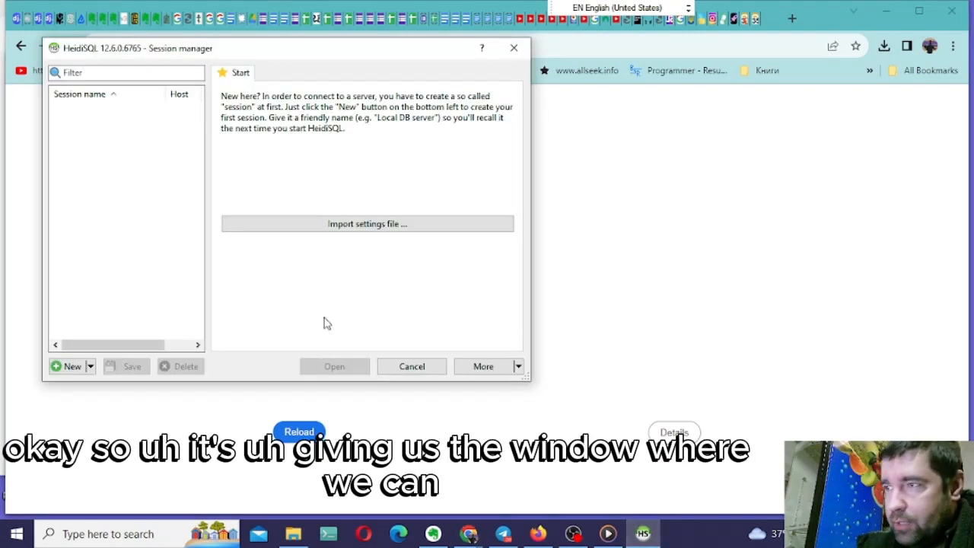
click(90, 366)
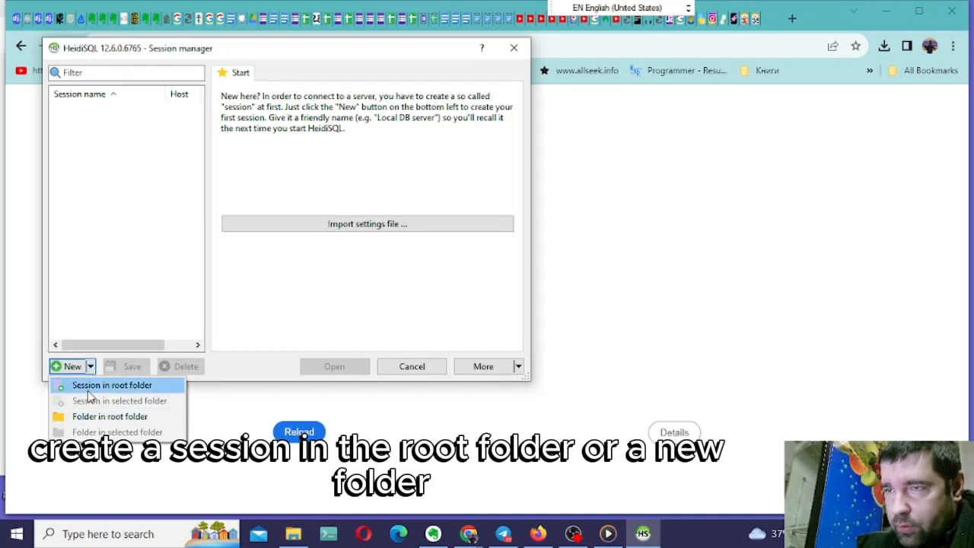
click(88, 388)
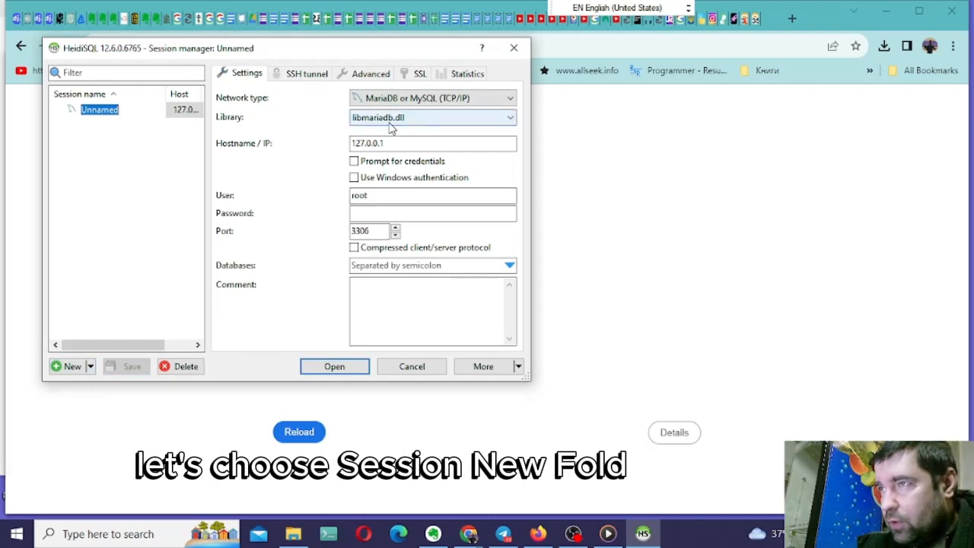
- Try to open the new session as root on 127.0.0.1, port 3306, without a password
click(336, 365)
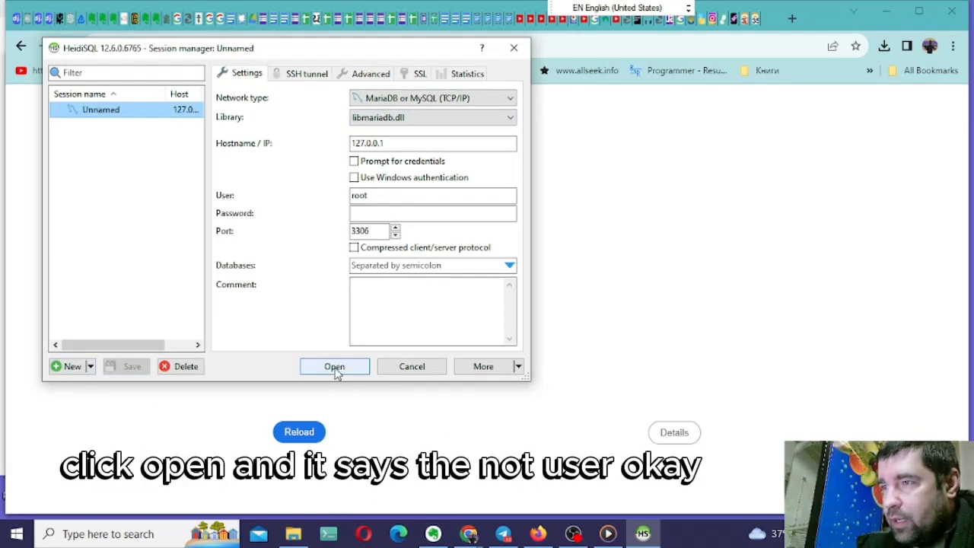
click(335, 366)
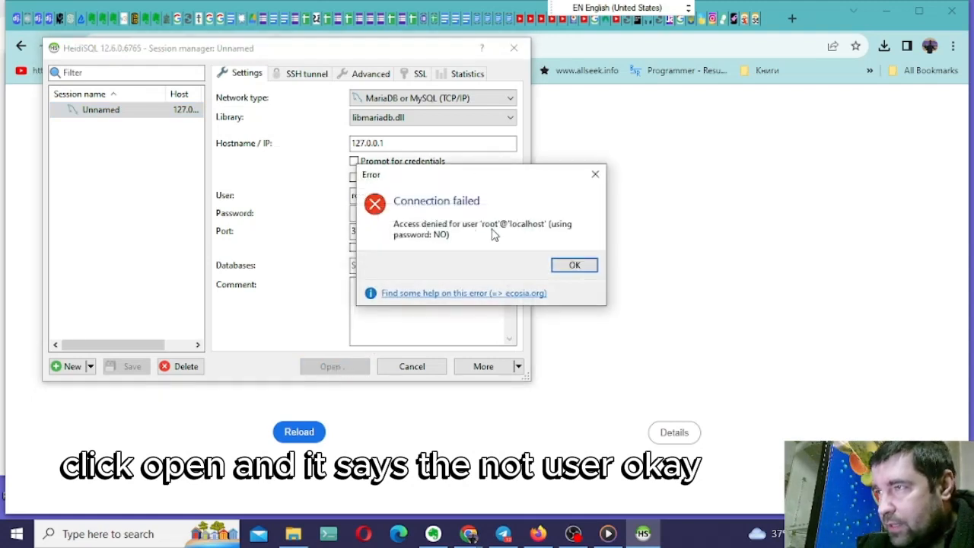
click(585, 266)
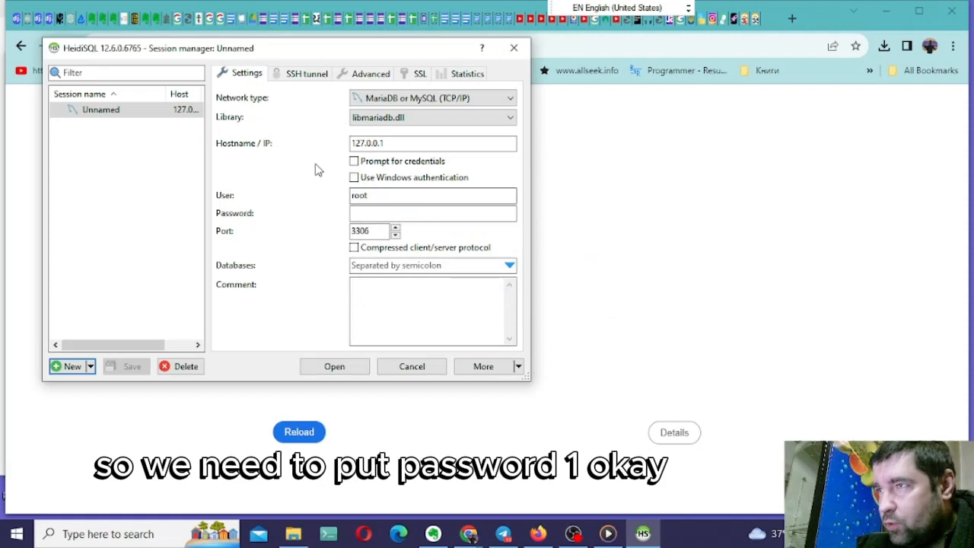
- Enter the root password for the session, connect to the server, and move the HeidiSQL main window fully into view
click(368, 215)
text(1234)
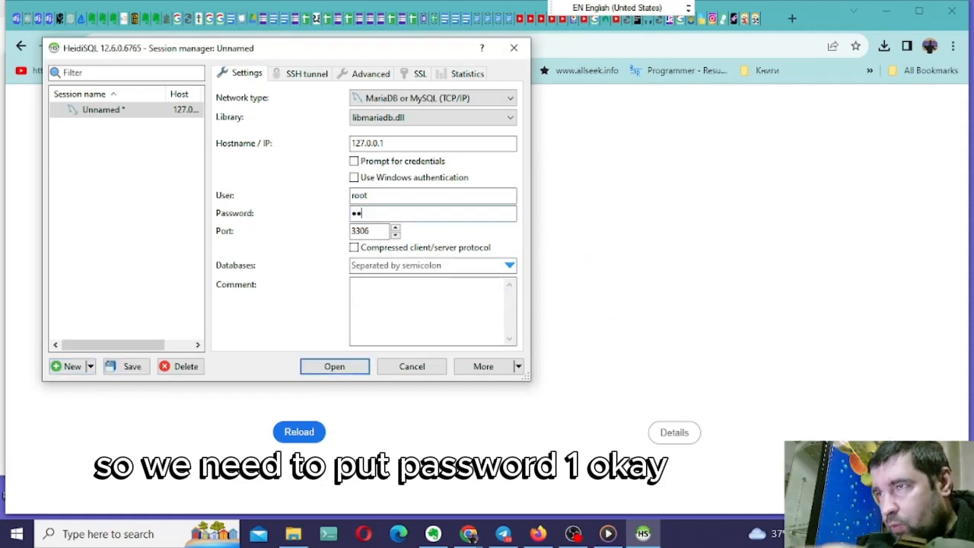
click(337, 364)
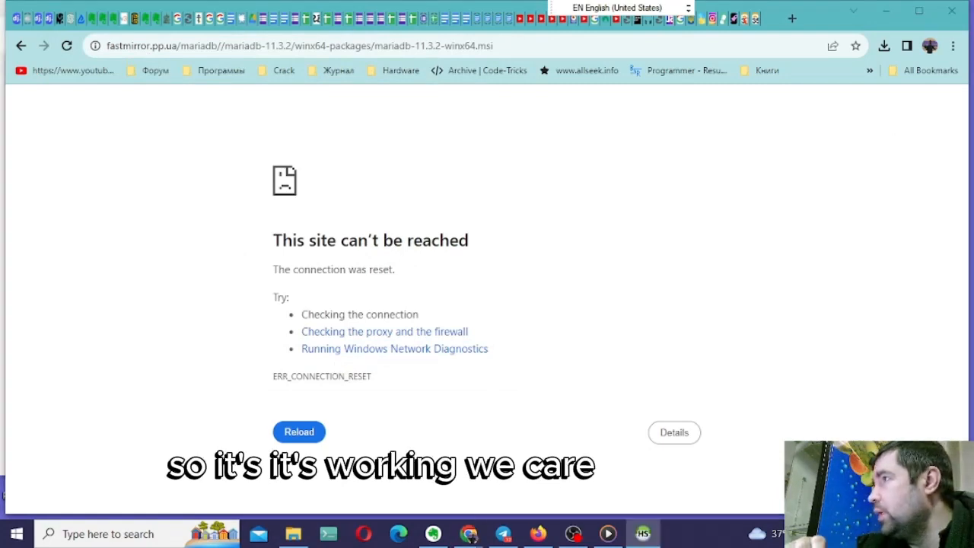
drag(804, 33, 355, 75)
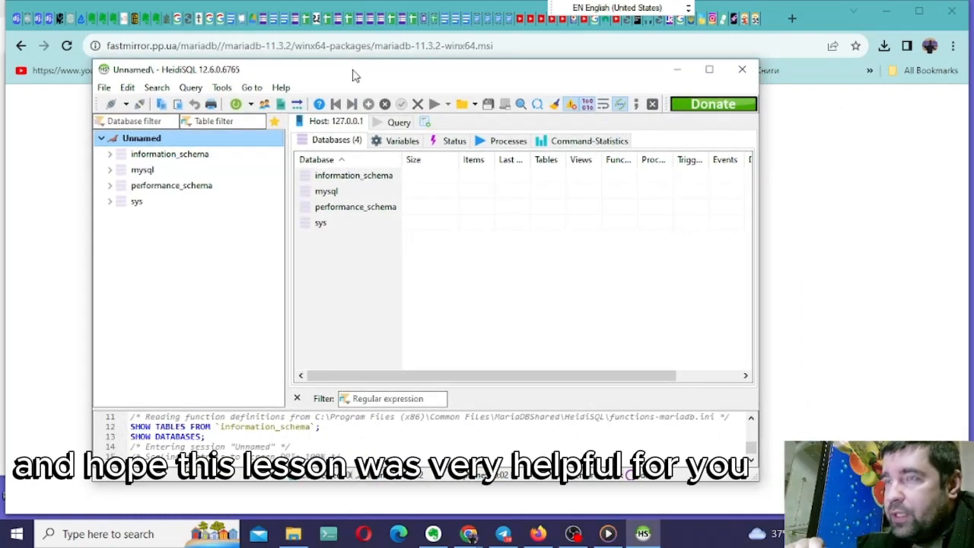